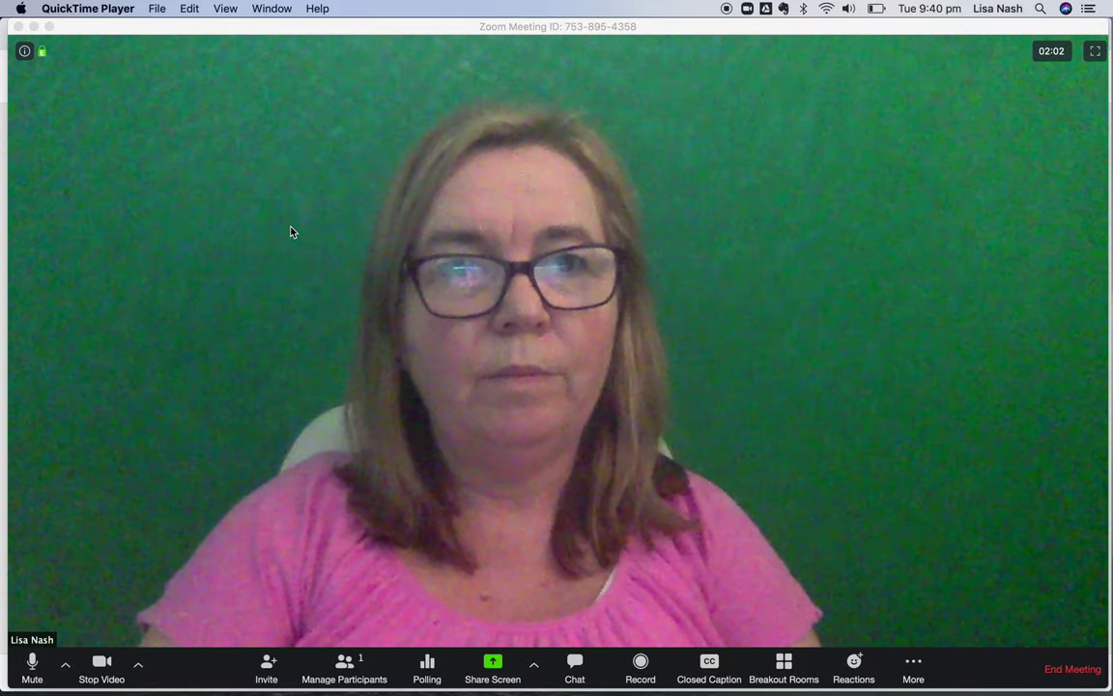
Step: Take the Zoom meeting window out of full screen to reveal the Chrome tabs
{"action": "double_click", "coordinate": [137, 30]}
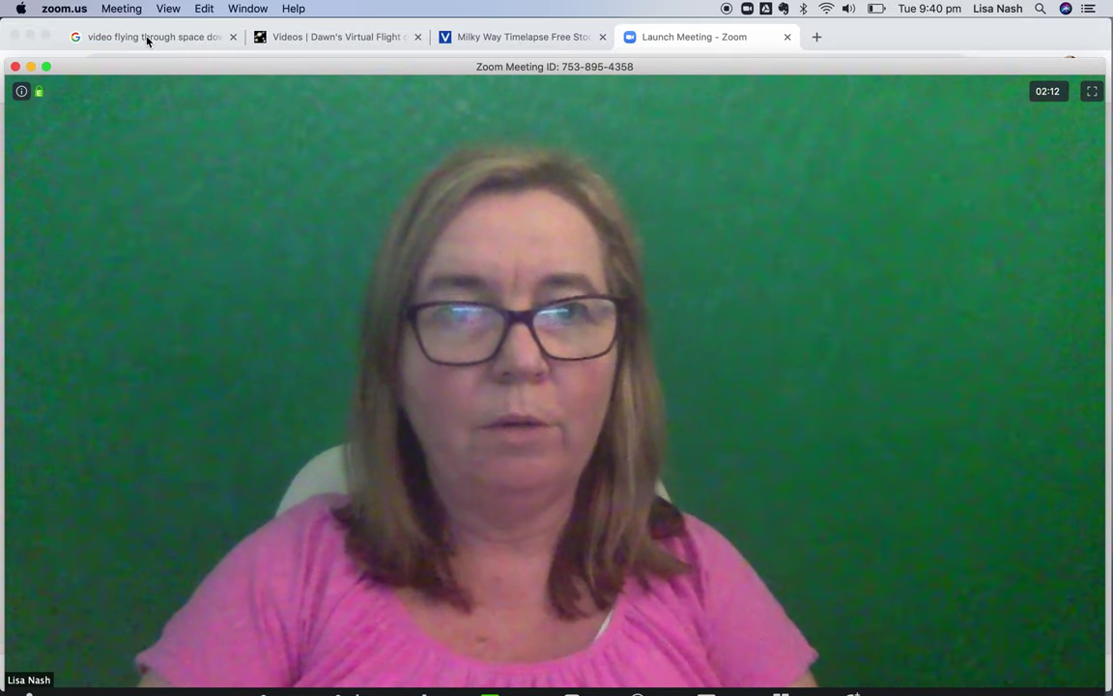
Step: From the Google space-flight video results, open JPL's Dawn's Virtual Flight over Vesta page
{"action": "left_click", "coordinate": [146, 41]}
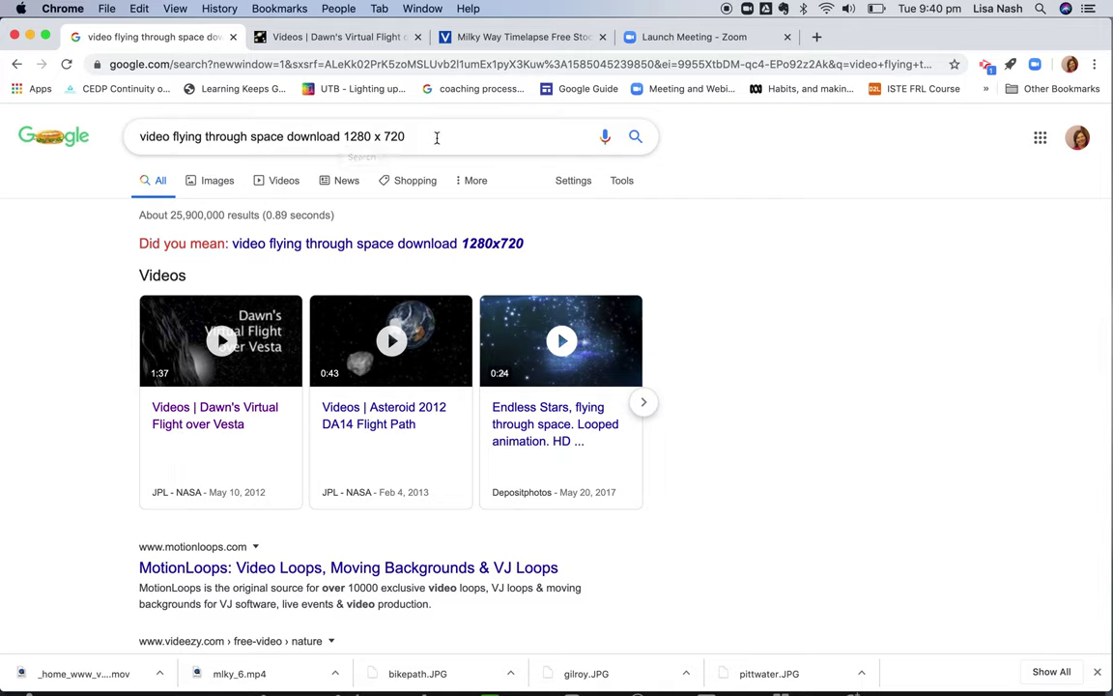
{"action": "mouse_move", "coordinate": [210, 421]}
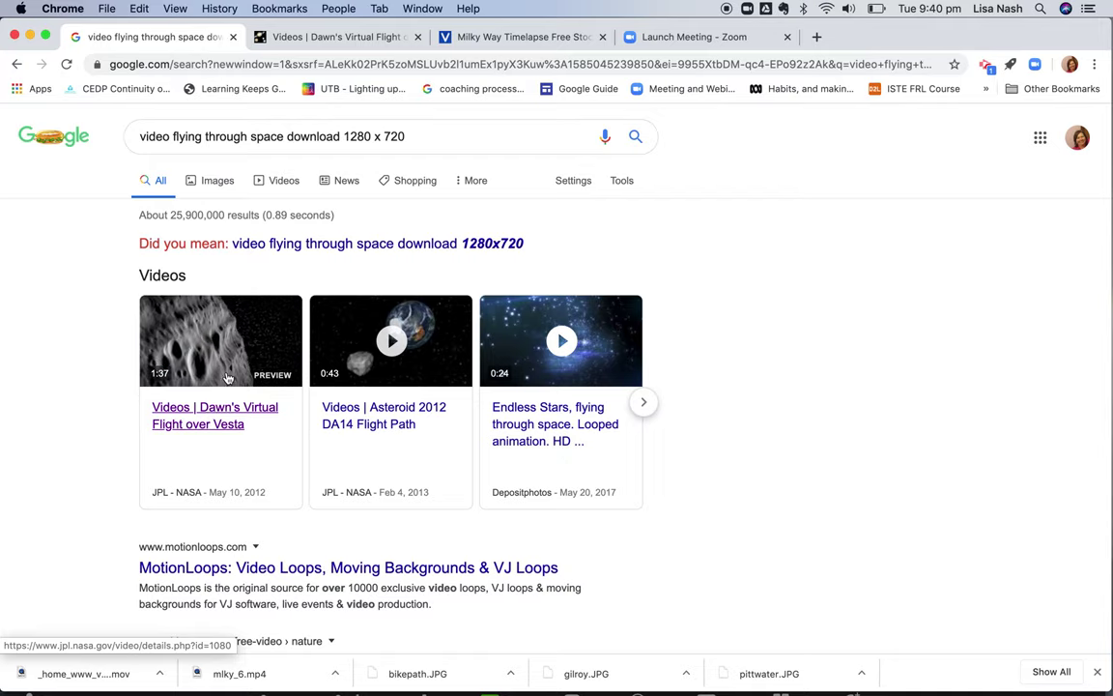
{"action": "left_click", "coordinate": [322, 41]}
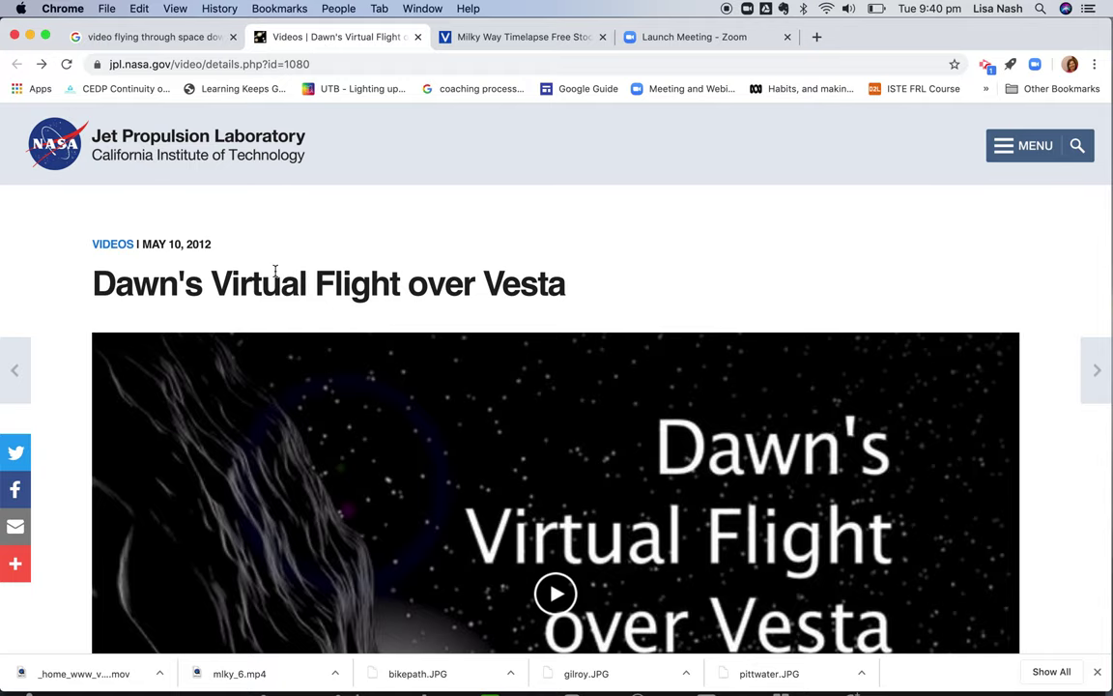
{"action": "scroll", "coordinate": [274, 271], "scroll_direction": "down", "scroll_amount": 1}
{"action": "scroll", "coordinate": [308, 311], "scroll_direction": "down", "scroll_amount": 8}
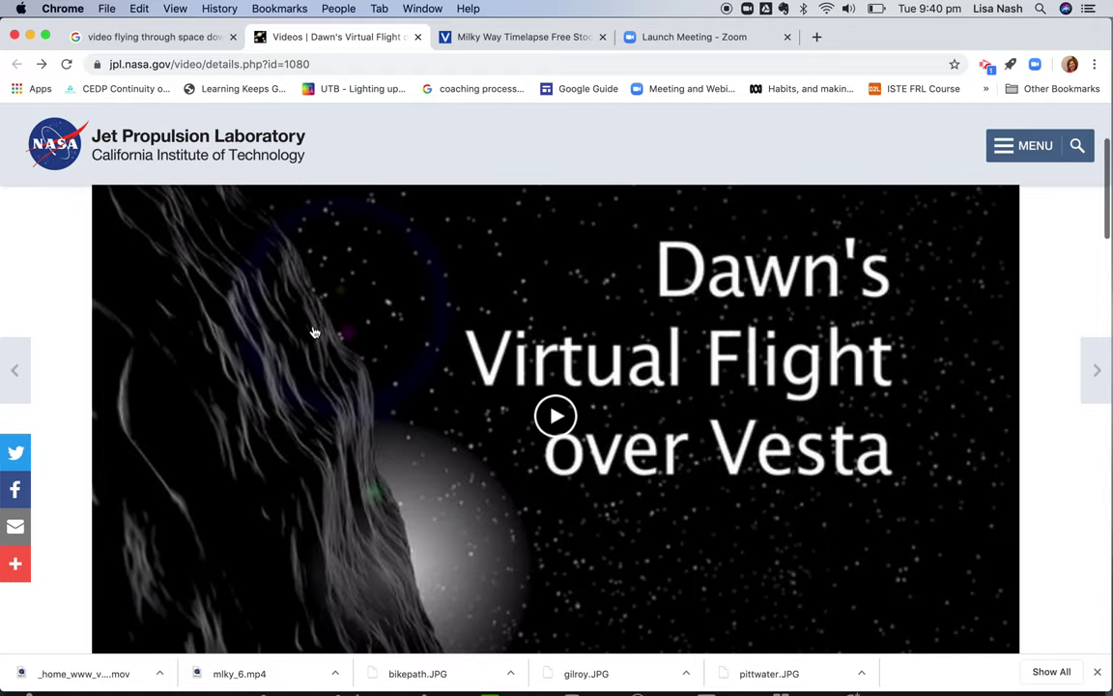
{"action": "scroll", "coordinate": [330, 382], "scroll_direction": "up", "scroll_amount": 1}
{"action": "scroll", "coordinate": [327, 380], "scroll_direction": "down", "scroll_amount": 6}
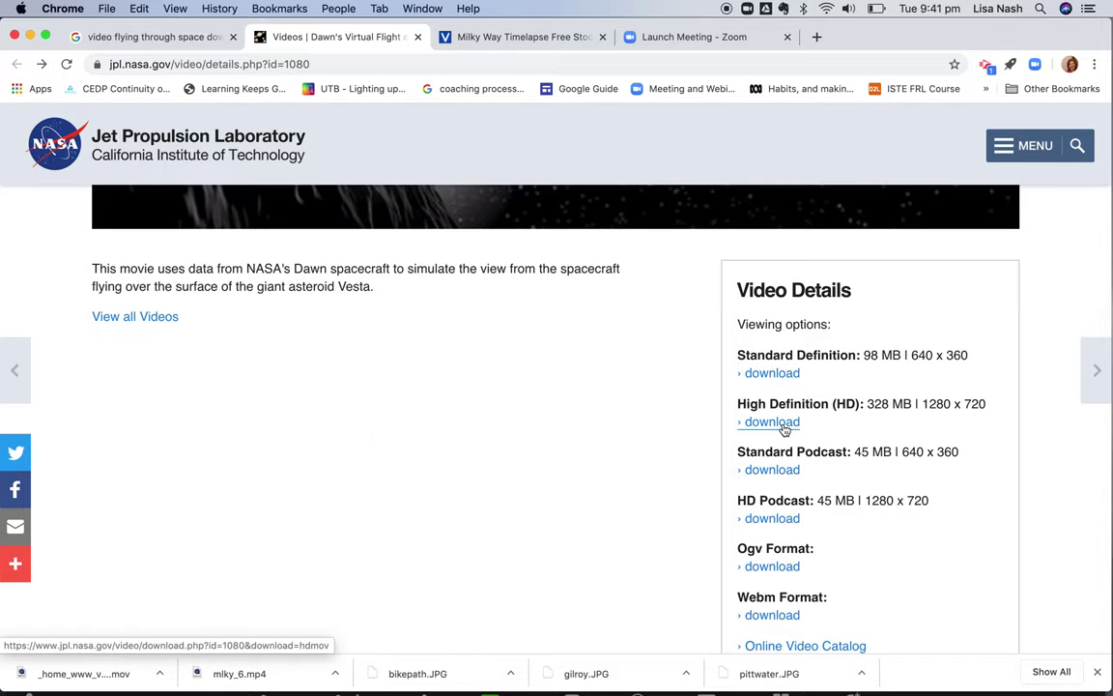
{"action": "scroll", "coordinate": [541, 479], "scroll_direction": "down", "scroll_amount": 20}
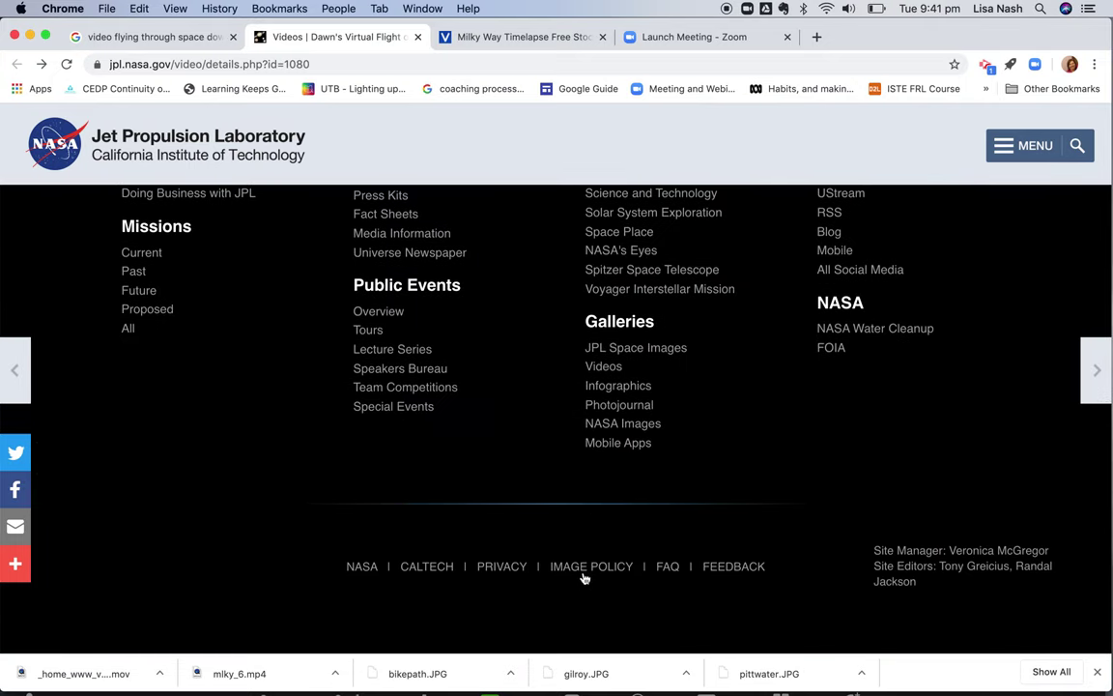
Step: Read JPL's Image Use Policy, return to the Vesta video page, then go to the Zoom launch tab
{"action": "left_click", "coordinate": [586, 572]}
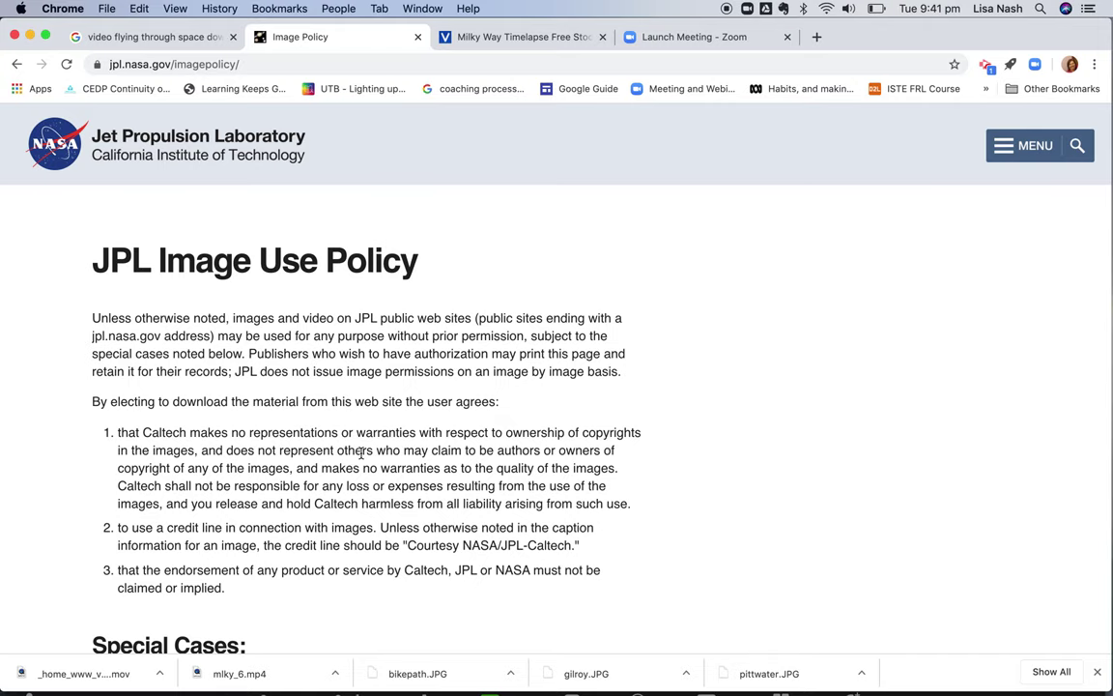
{"action": "left_click", "coordinate": [16, 64]}
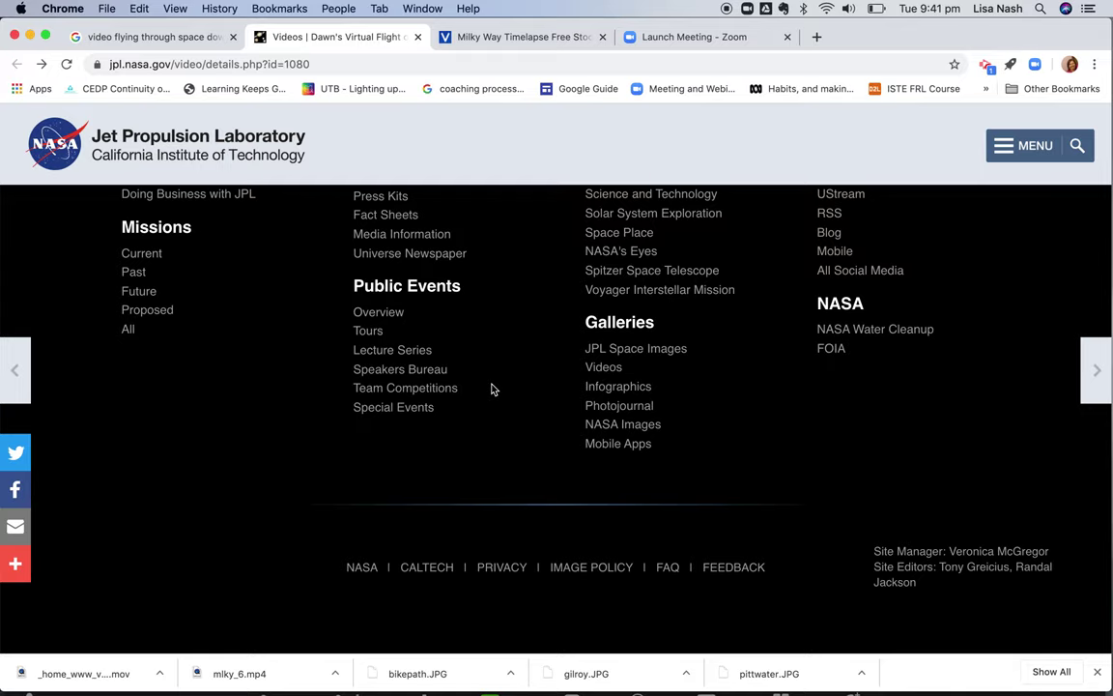
{"action": "left_click", "coordinate": [670, 41]}
Step: Bring the Zoom meeting window forward via Mission Control and open zoom.us Preferences
{"action": "key", "text": "ctrl+Up"}
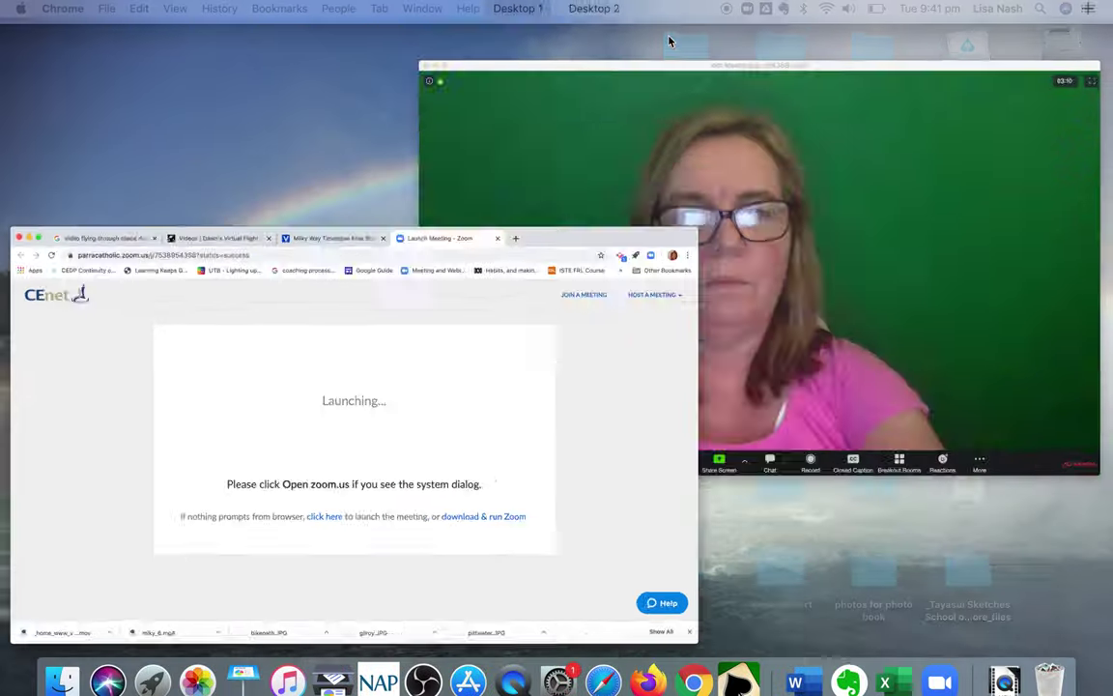
{"action": "left_click", "coordinate": [645, 221]}
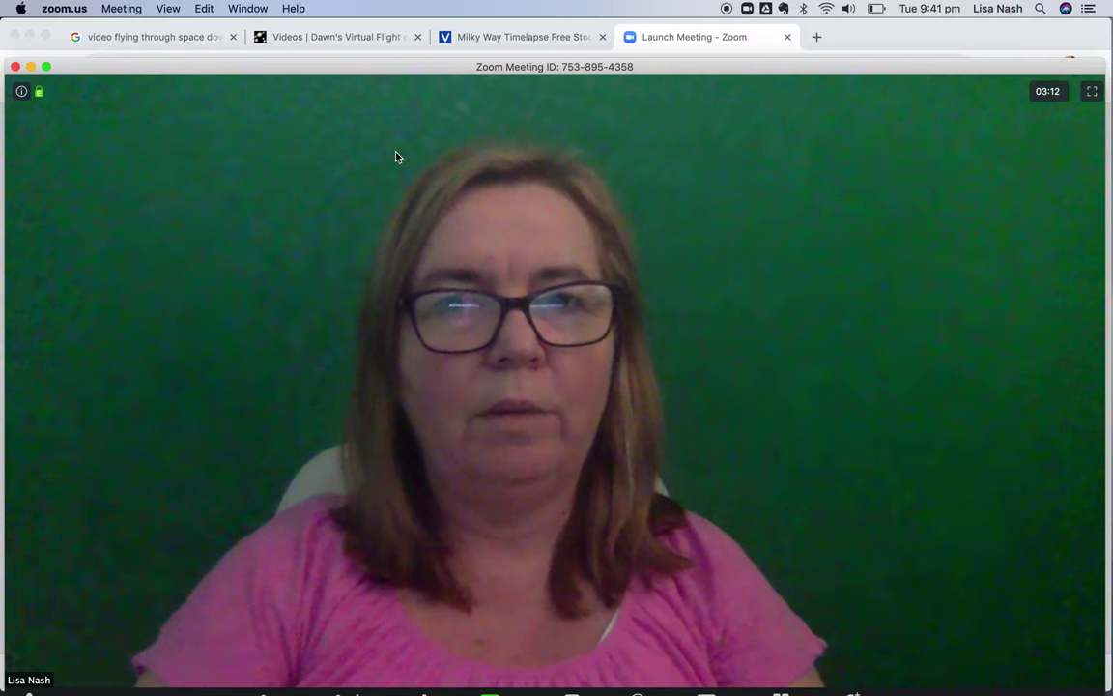
{"action": "left_click", "coordinate": [63, 9]}
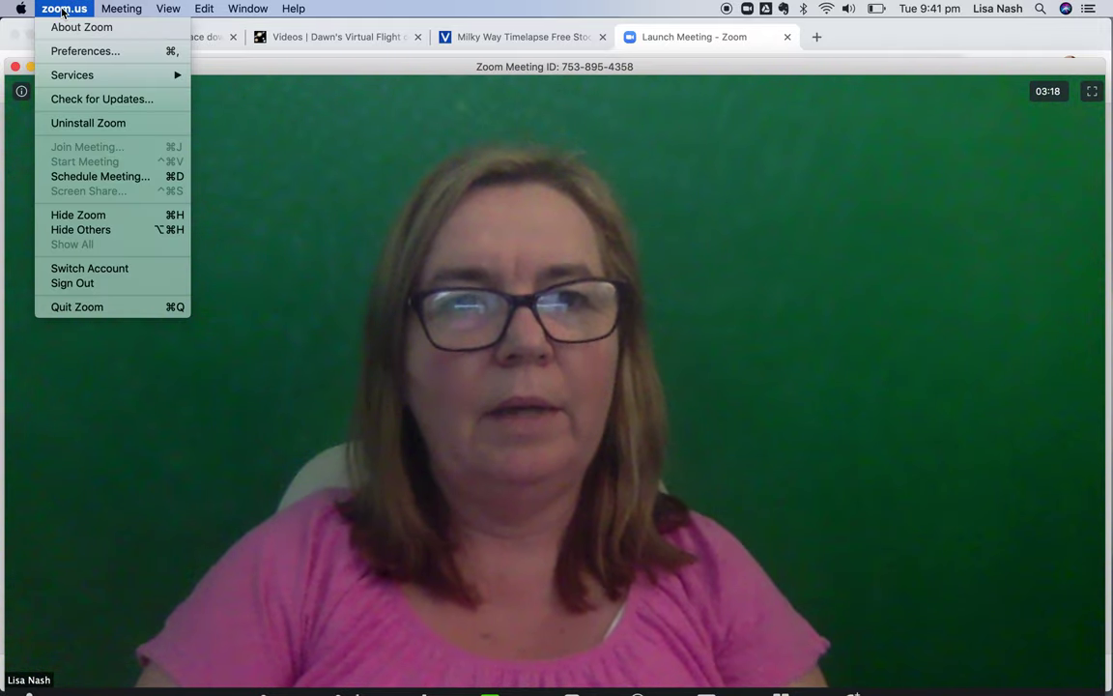
{"action": "left_click", "coordinate": [64, 51]}
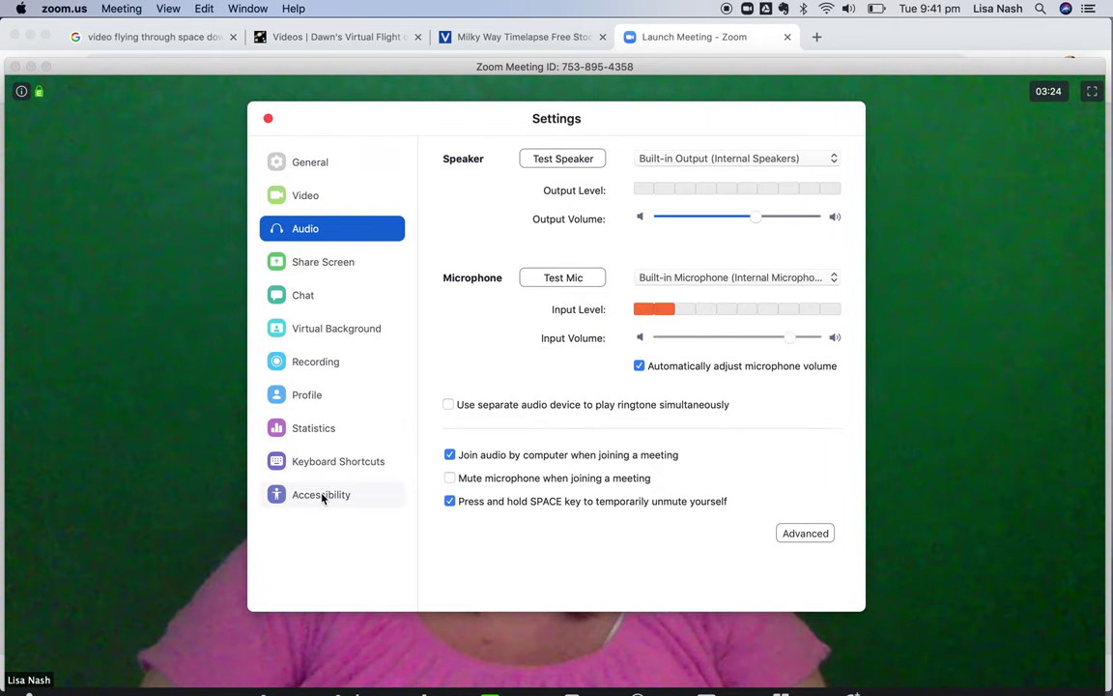
Step: View the Virtual Background page, check the Add Image/Add Video options, and browse the thumbnails
{"action": "left_click", "coordinate": [314, 333]}
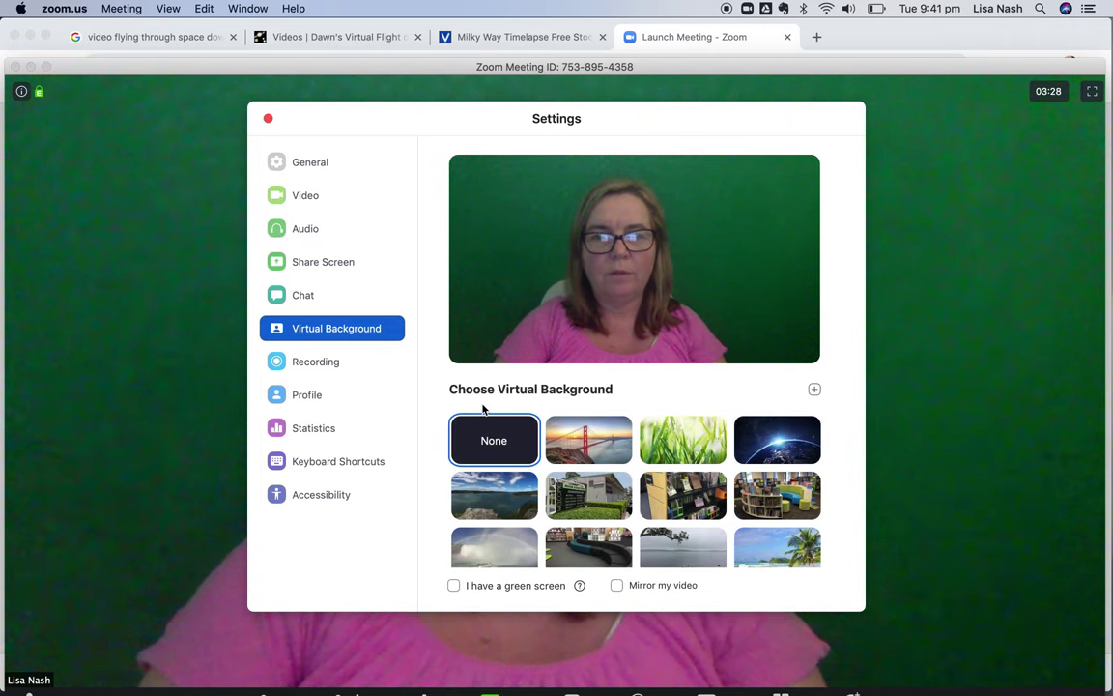
{"action": "left_click", "coordinate": [813, 389]}
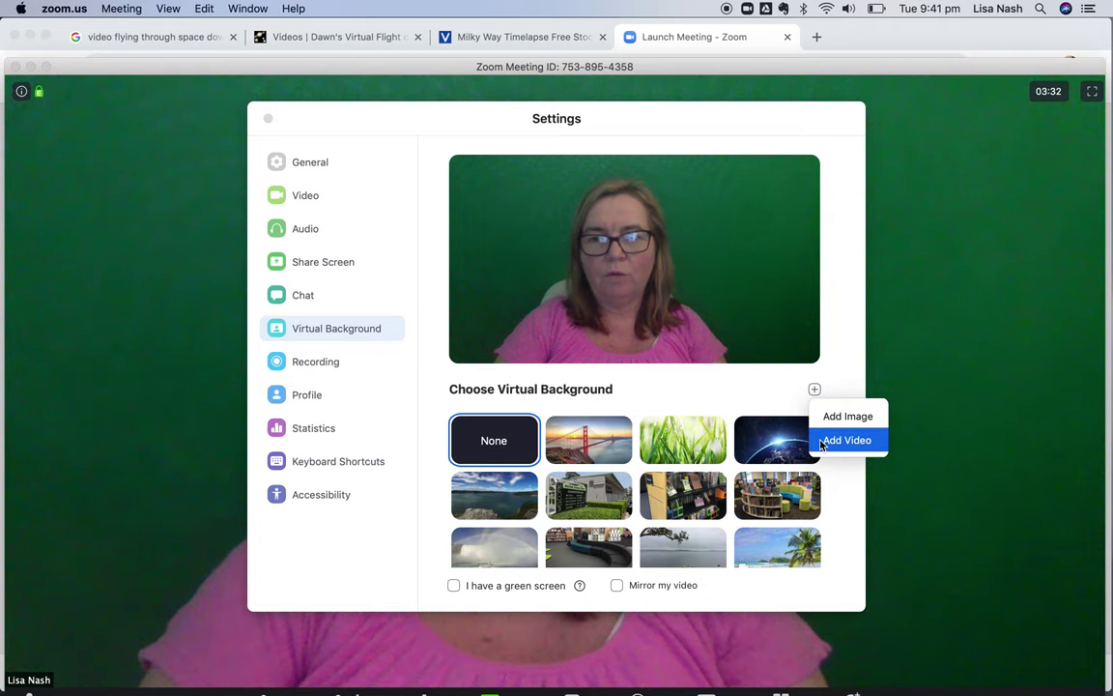
{"action": "left_click", "coordinate": [739, 384]}
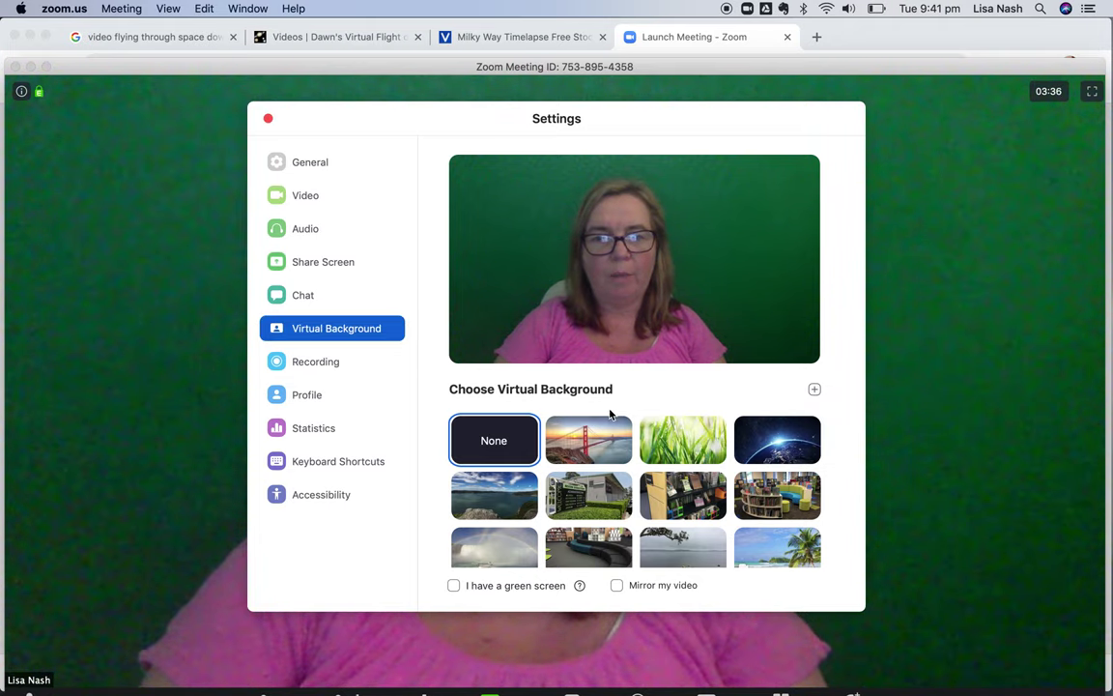
{"action": "scroll", "coordinate": [565, 454], "scroll_direction": "down", "scroll_amount": 3}
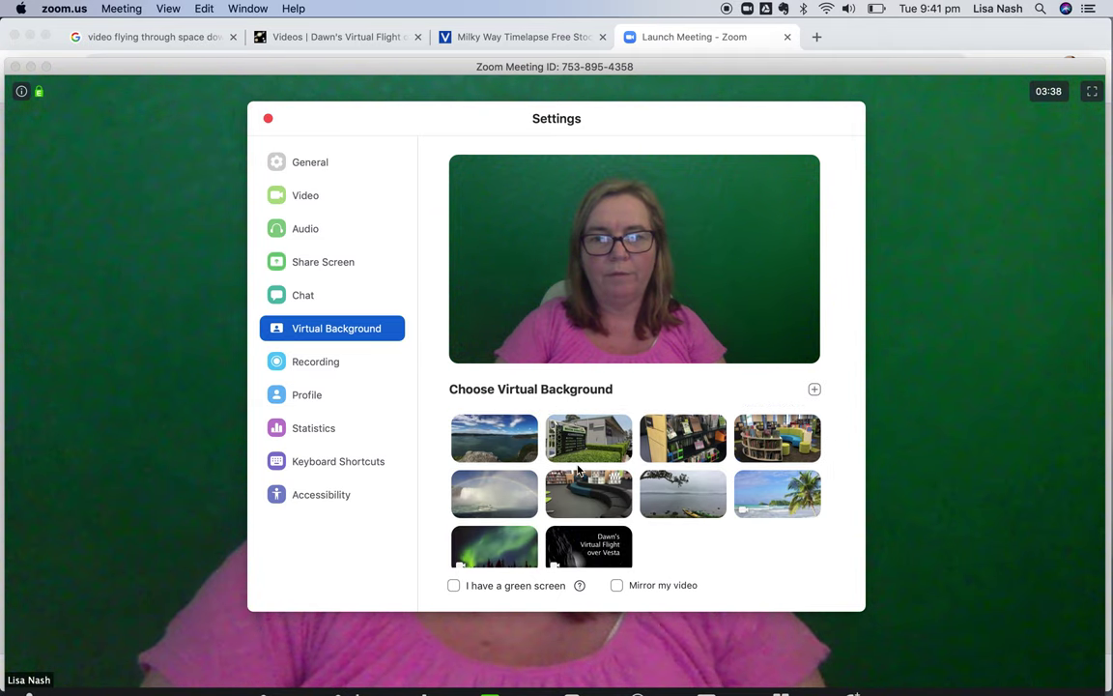
{"action": "scroll", "coordinate": [578, 469], "scroll_direction": "up", "scroll_amount": 1}
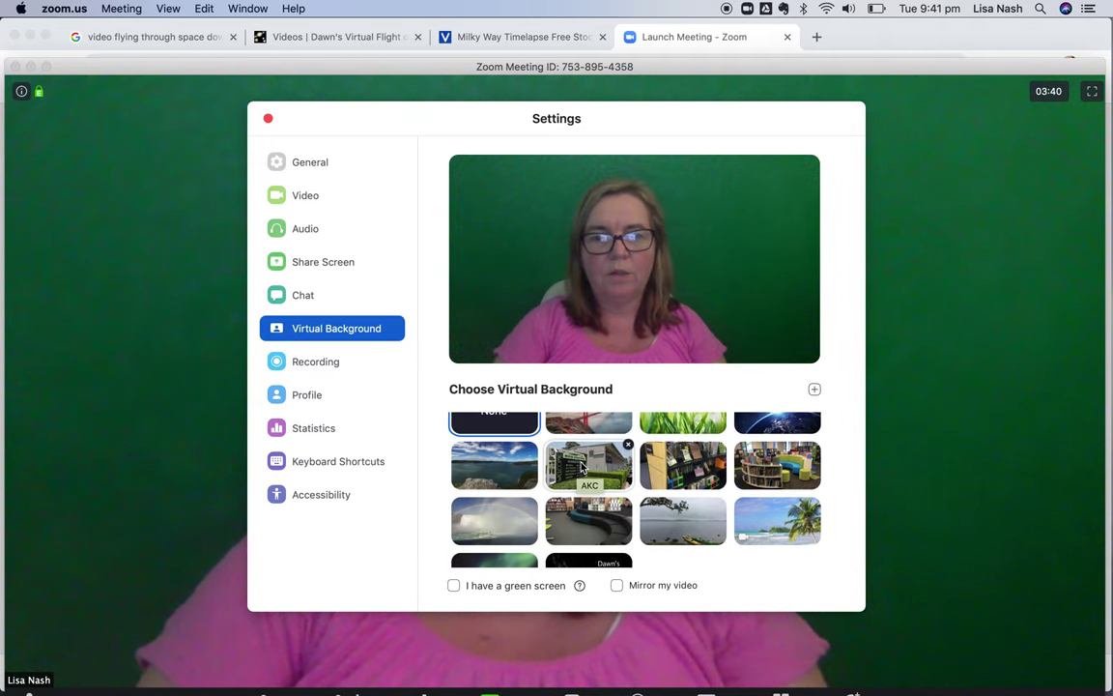
Step: Try the school building photo as background, then switch to the library journals shelf image
{"action": "left_click", "coordinate": [580, 468]}
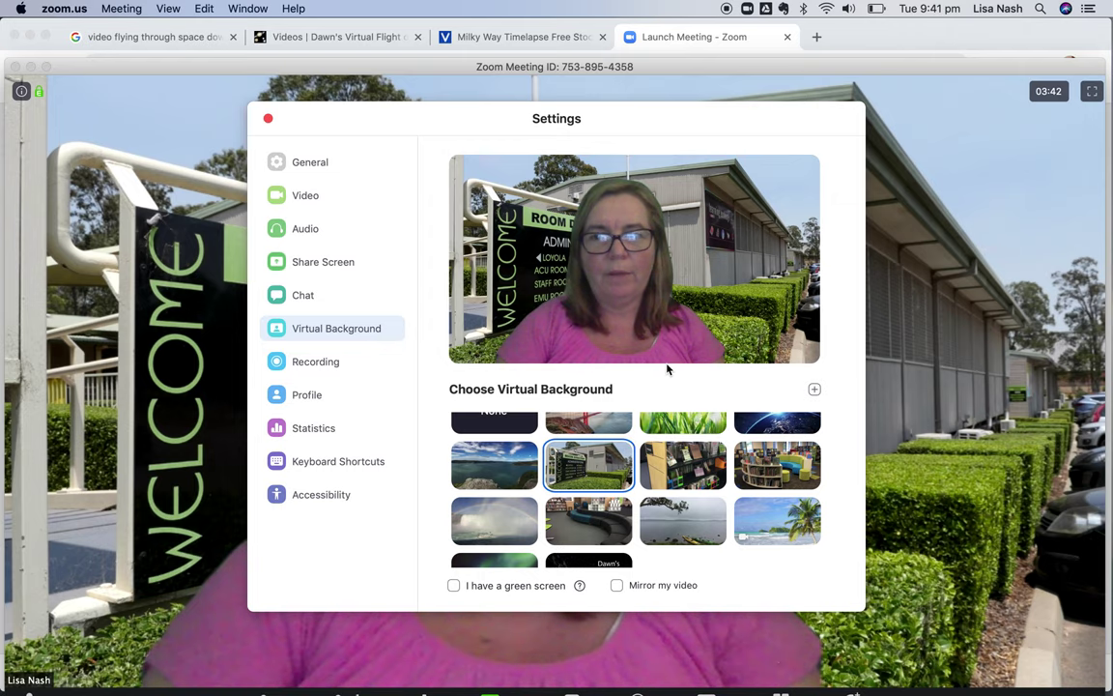
{"action": "left_click", "coordinate": [268, 120]}
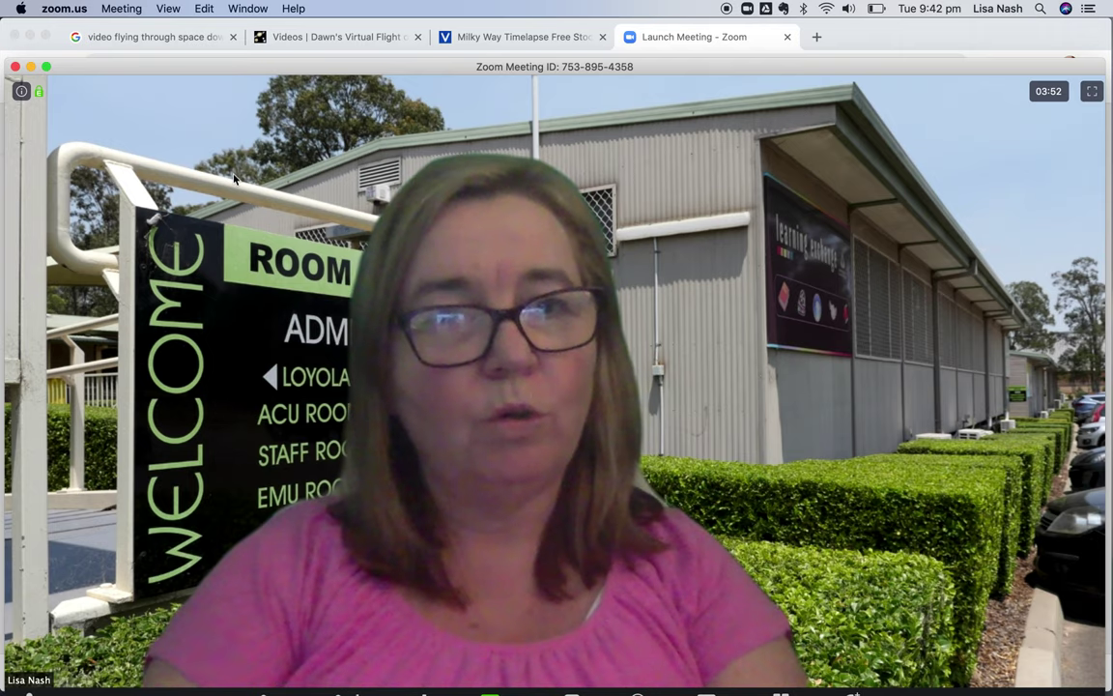
{"action": "left_click", "coordinate": [69, 11]}
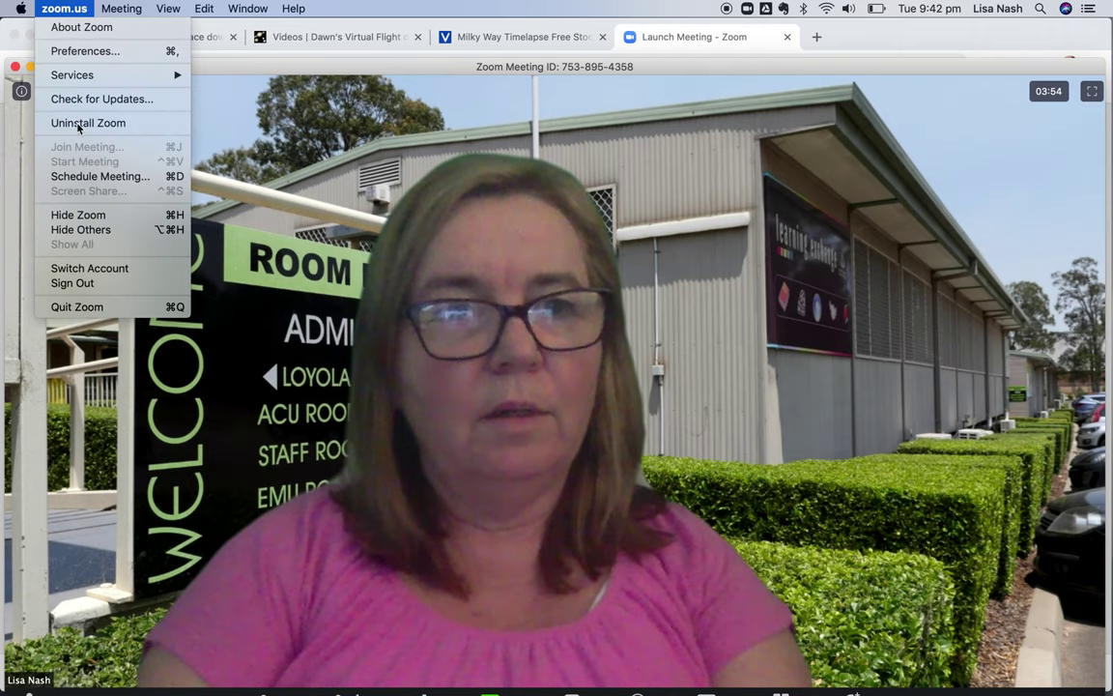
{"action": "left_click", "coordinate": [77, 54]}
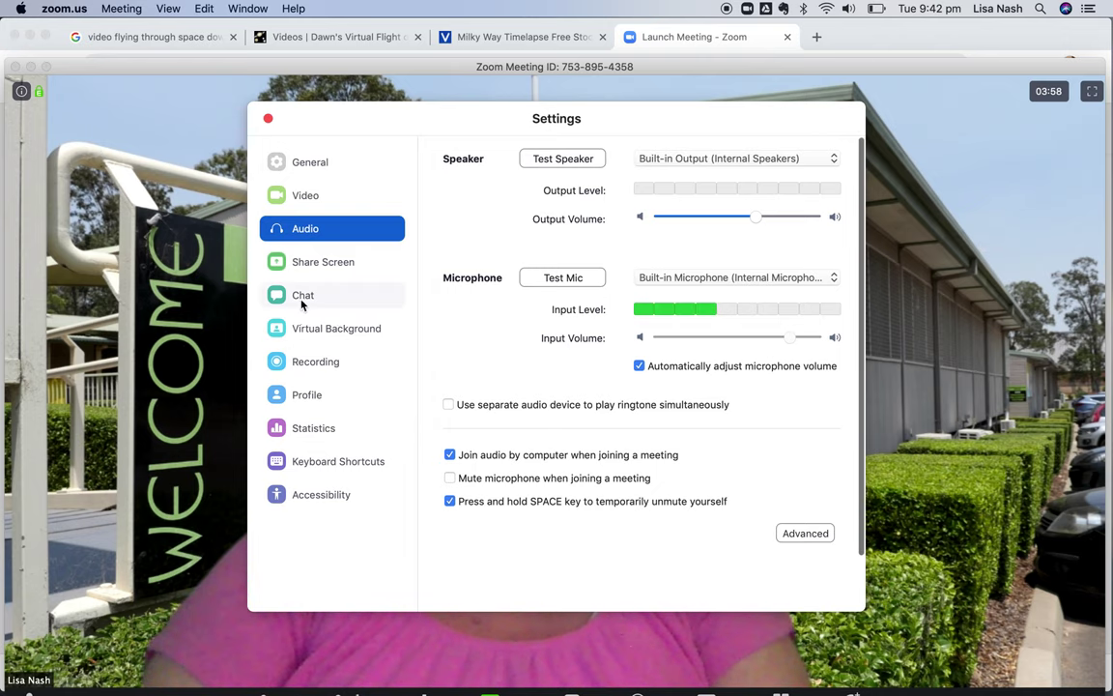
{"action": "left_click", "coordinate": [315, 329]}
{"action": "scroll", "coordinate": [641, 527], "scroll_direction": "down", "scroll_amount": 2}
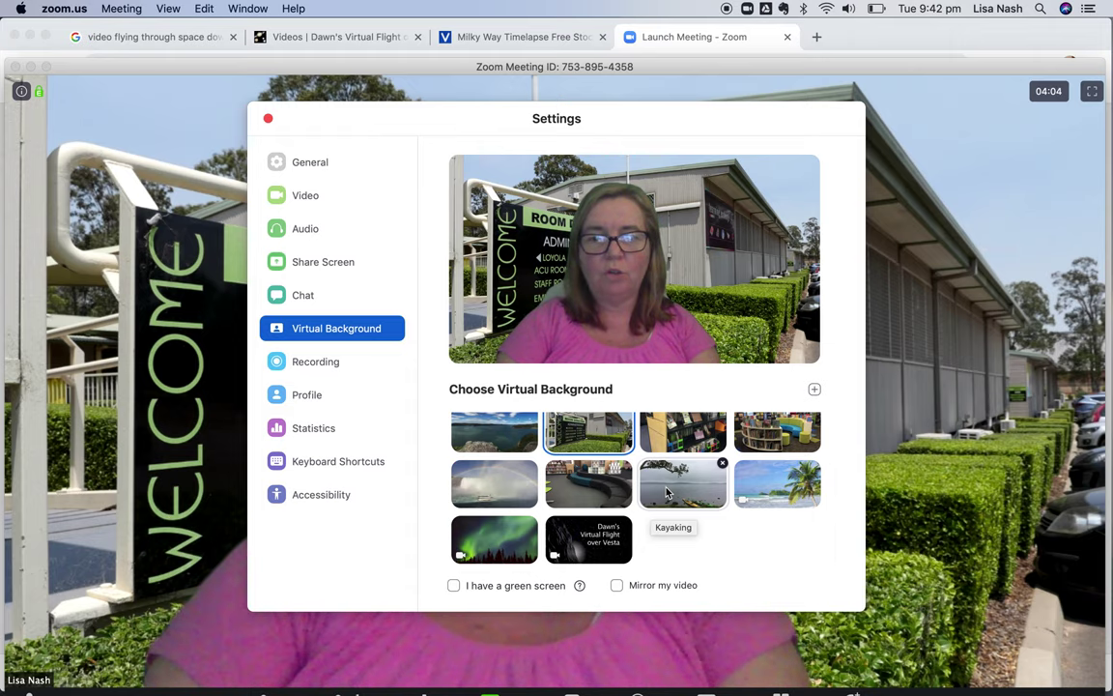
{"action": "left_click", "coordinate": [775, 435]}
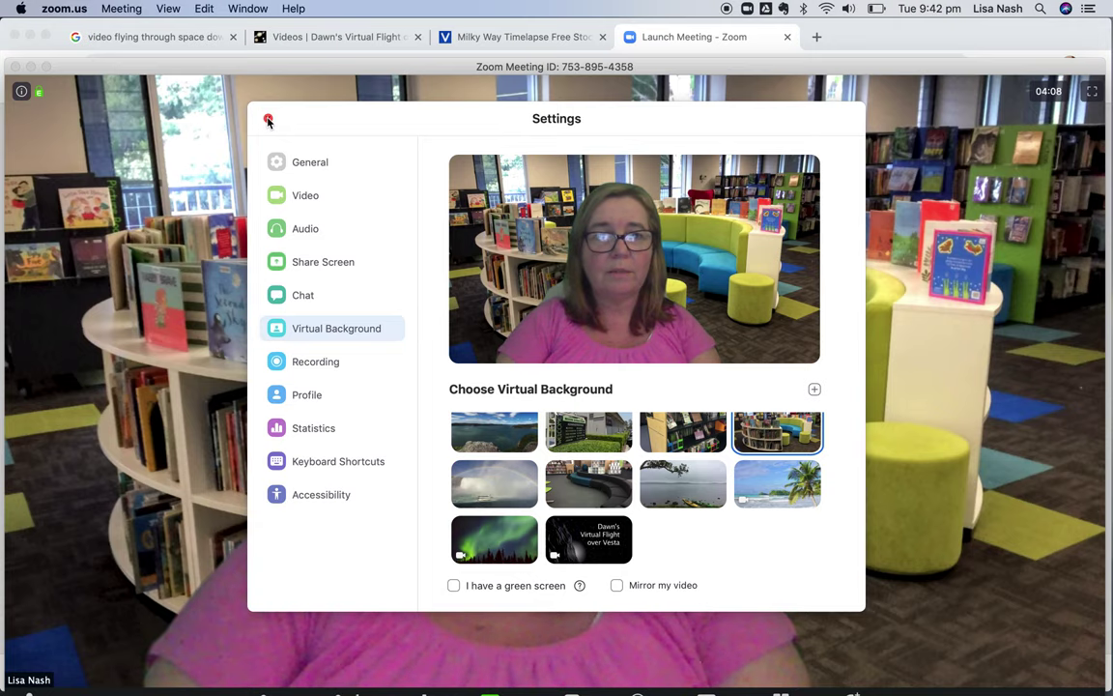
{"action": "left_click", "coordinate": [269, 120]}
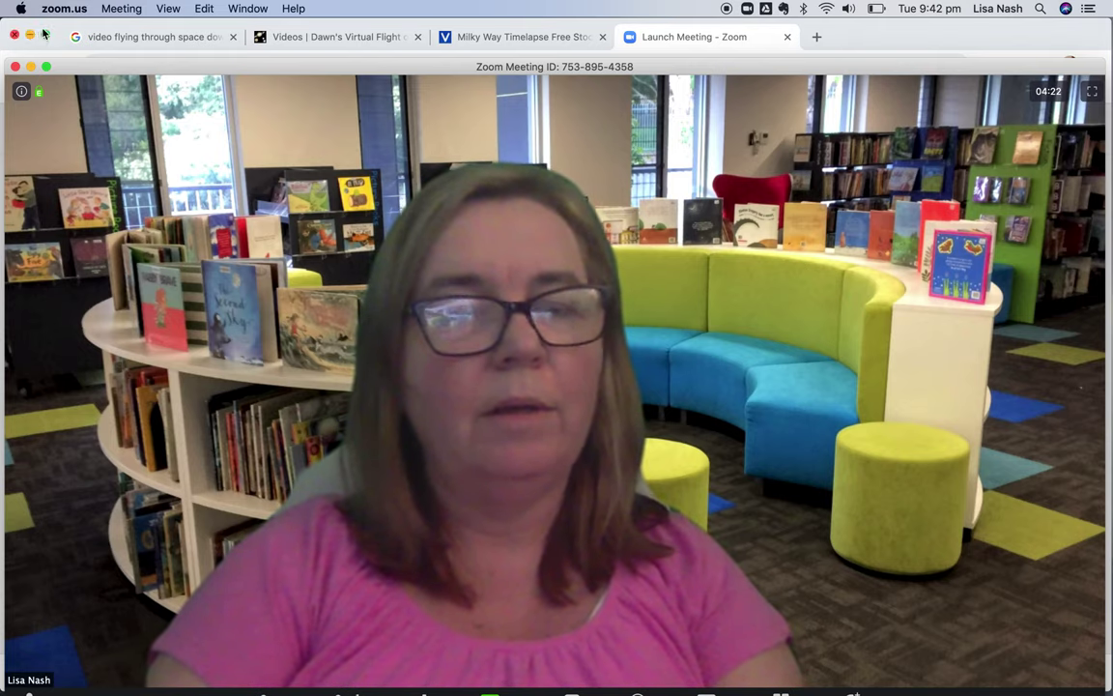
Step: Choose the Dawn's Virtual Flight over Vesta video thumbnail as the virtual background and close Settings
{"action": "left_click", "coordinate": [64, 9]}
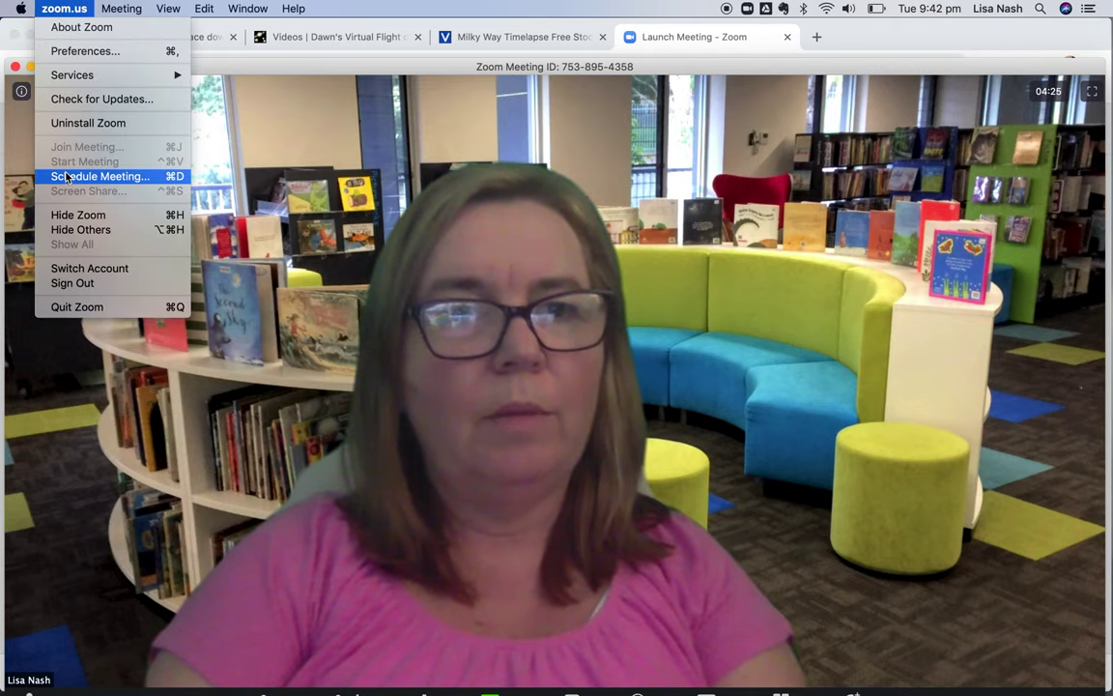
{"action": "left_click", "coordinate": [69, 50]}
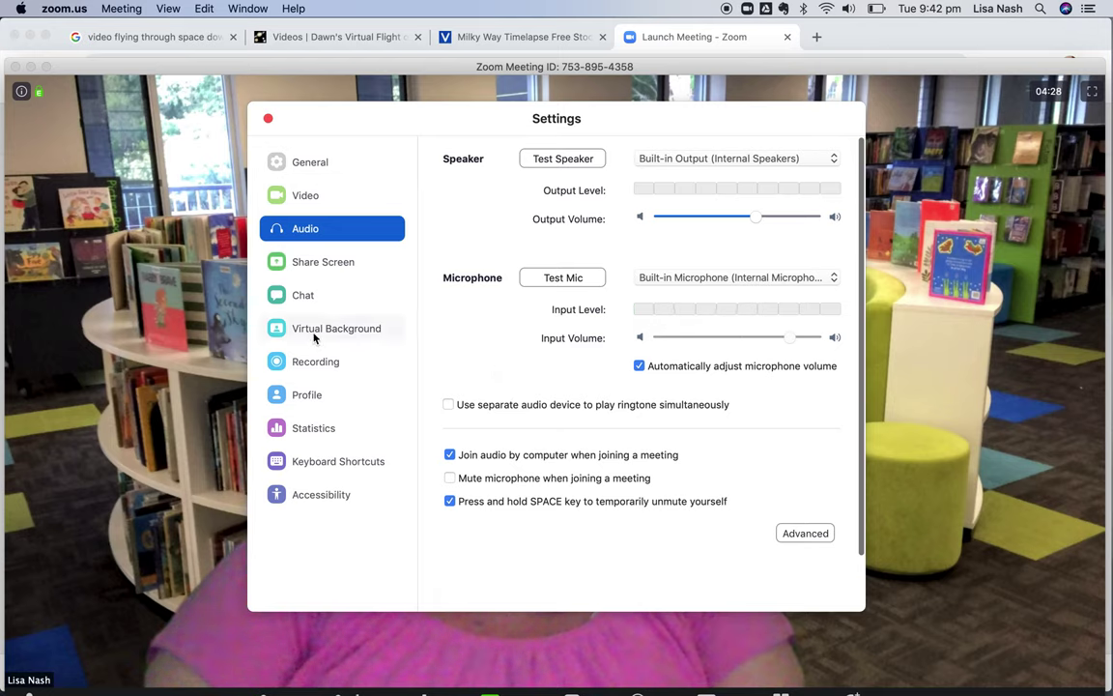
{"action": "left_click", "coordinate": [314, 332]}
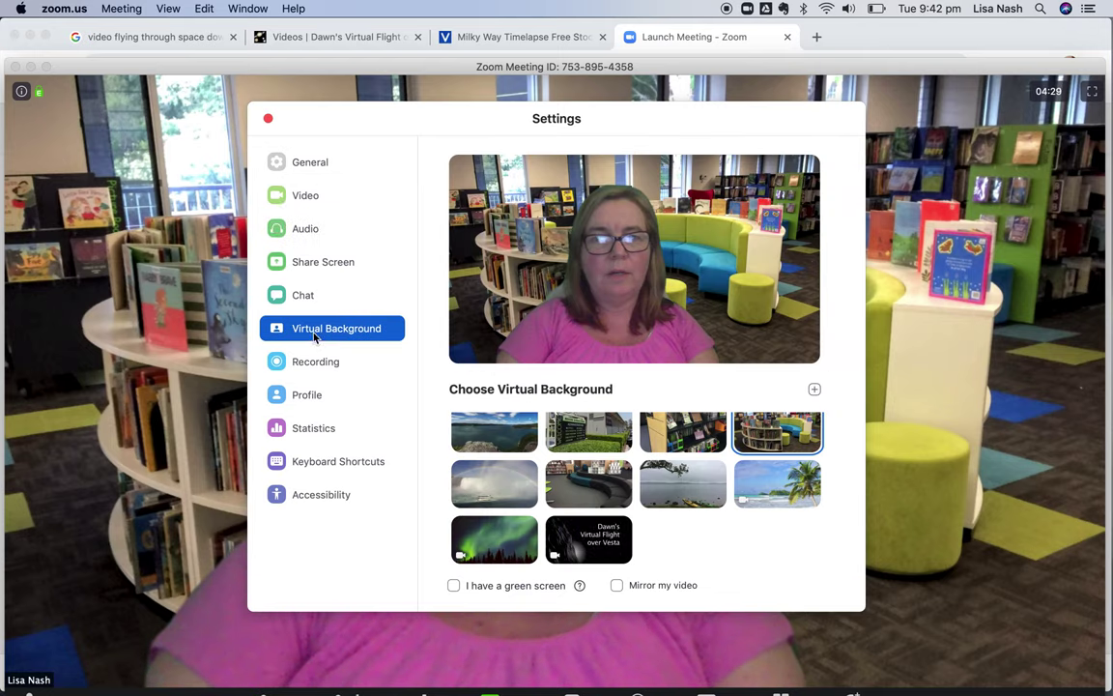
{"action": "left_click", "coordinate": [589, 537]}
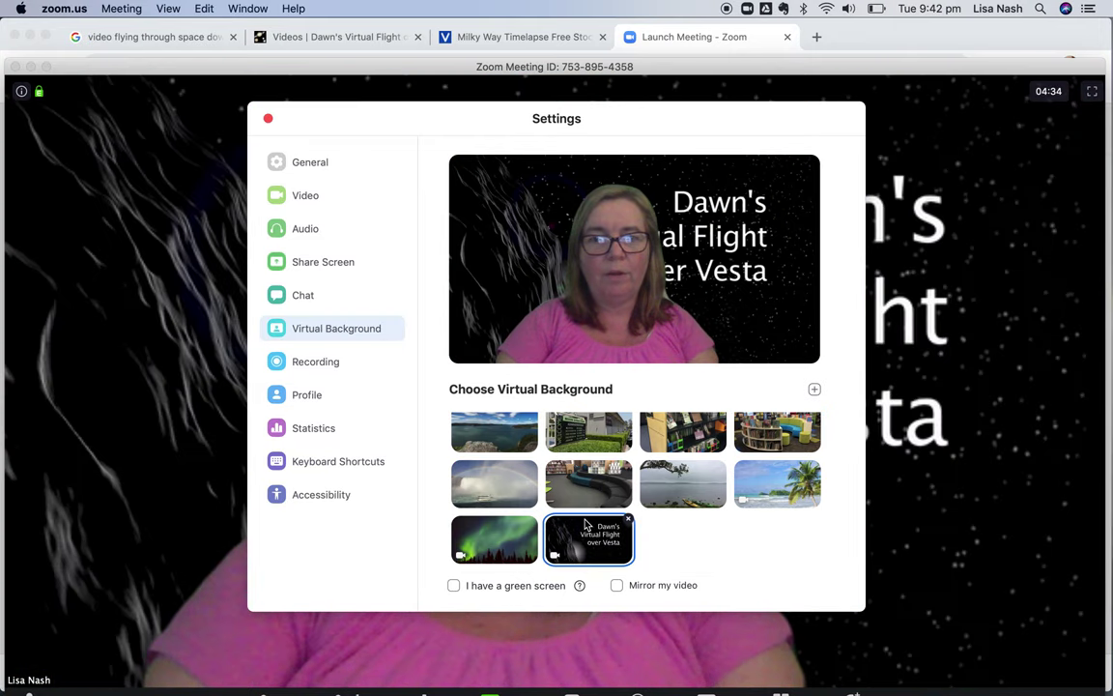
{"action": "left_click", "coordinate": [267, 118]}
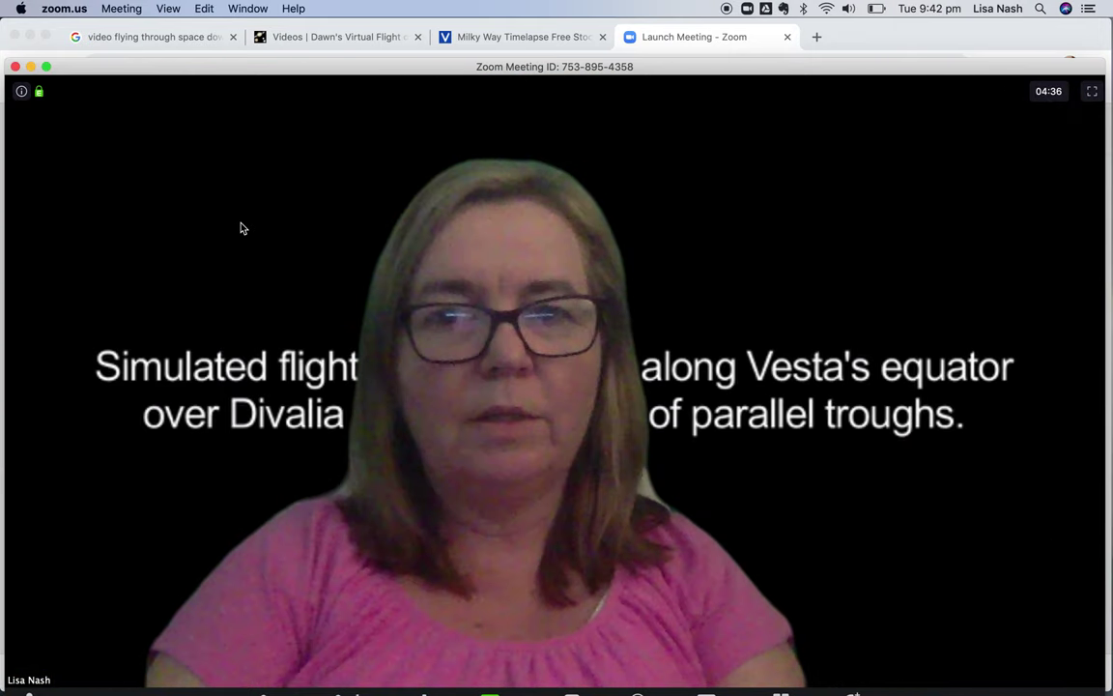